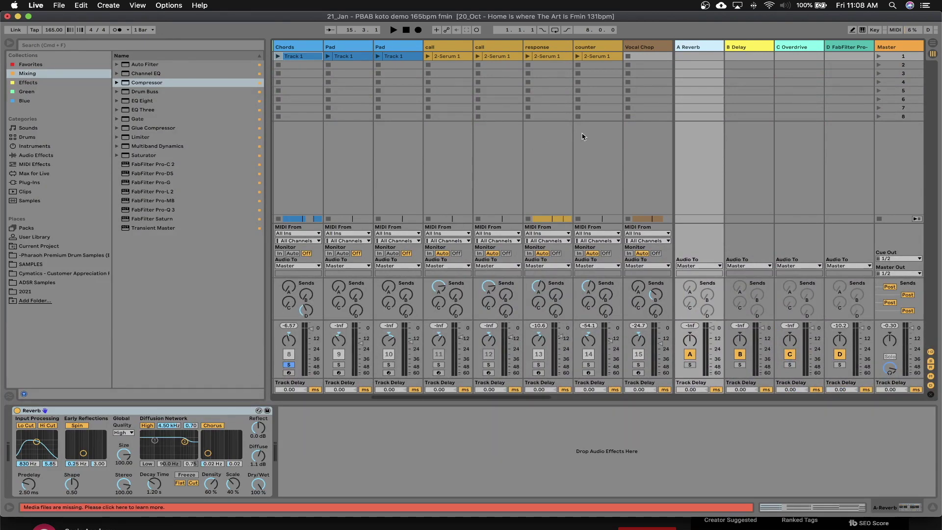
# Step: Switch to the arrangement and raise the Chords track's send to return A to 0 dB, auditioning the chords
pyautogui.press('Tab')
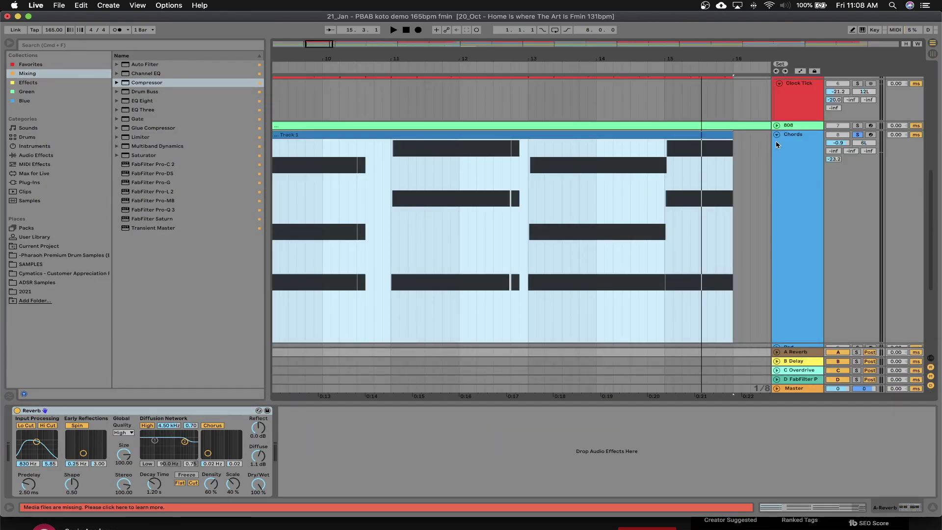
pyautogui.moveTo(832, 152); pyautogui.dragTo(833, 137)
pyautogui.press('space')
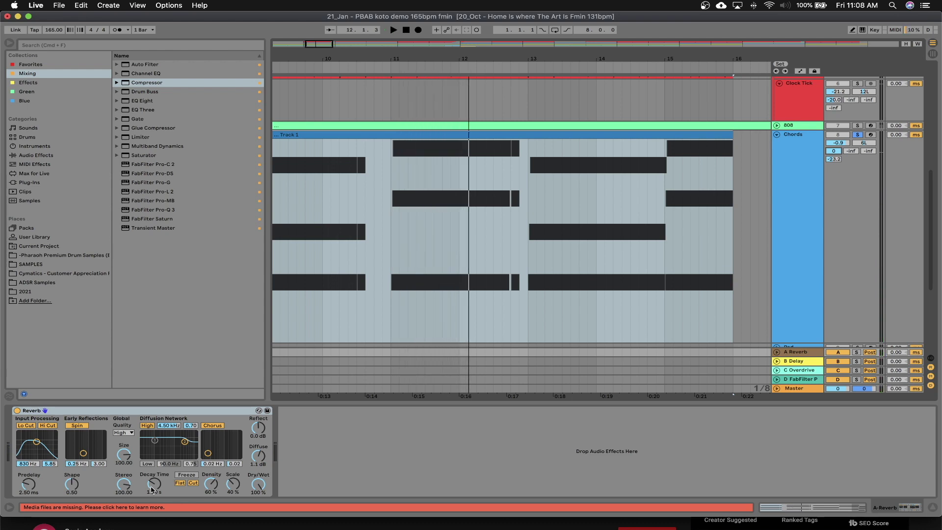
# Step: Lengthen the Reverb's decay time to 5.45 s while auditioning the chords
pyautogui.moveTo(151, 489); pyautogui.dragTo(151, 470)
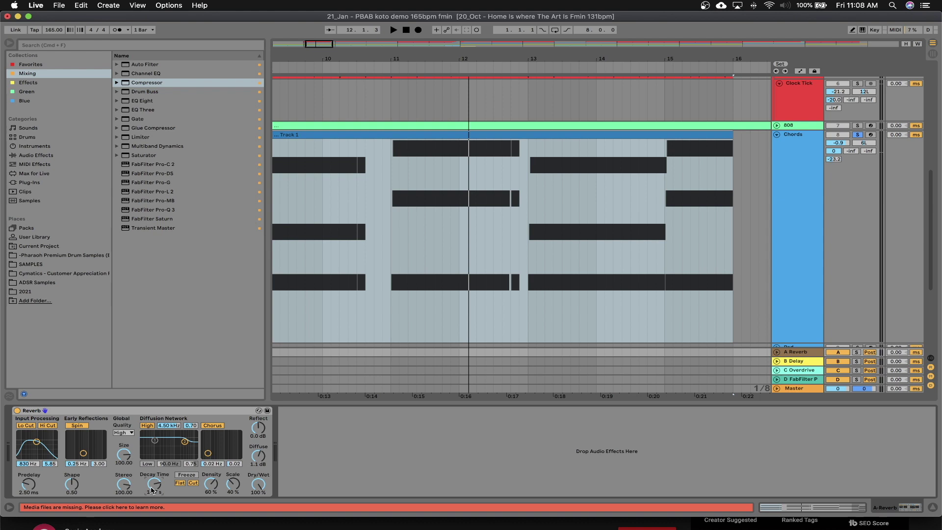
pyautogui.press('space')
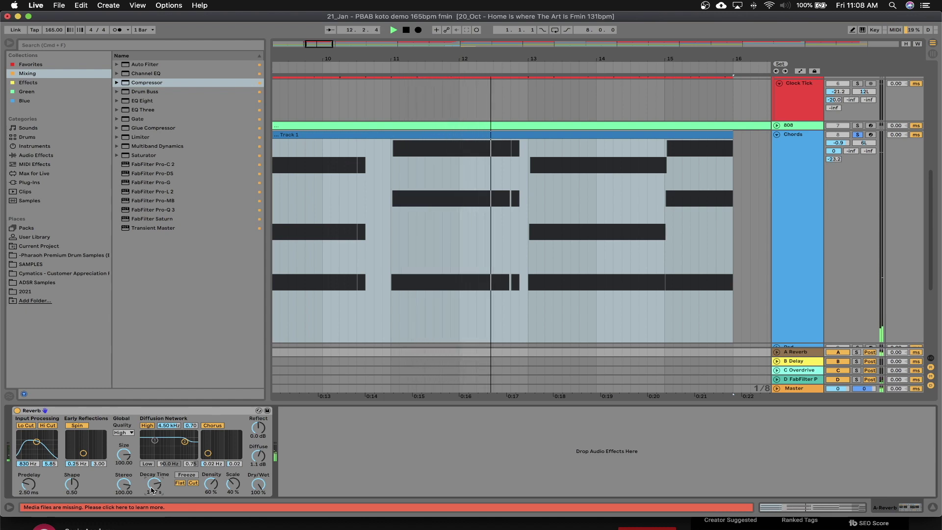
pyautogui.press('space')
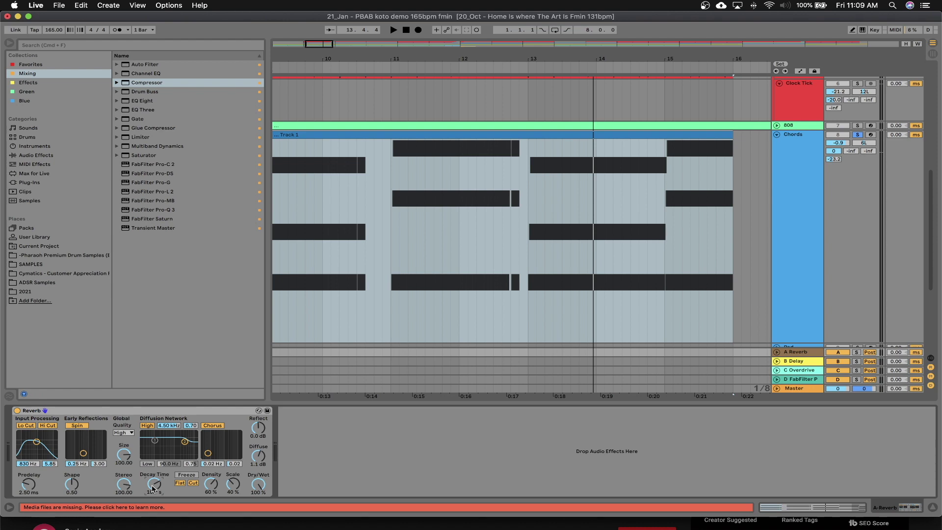
pyautogui.moveTo(154, 483); pyautogui.dragTo(154, 492)
pyautogui.press('space')
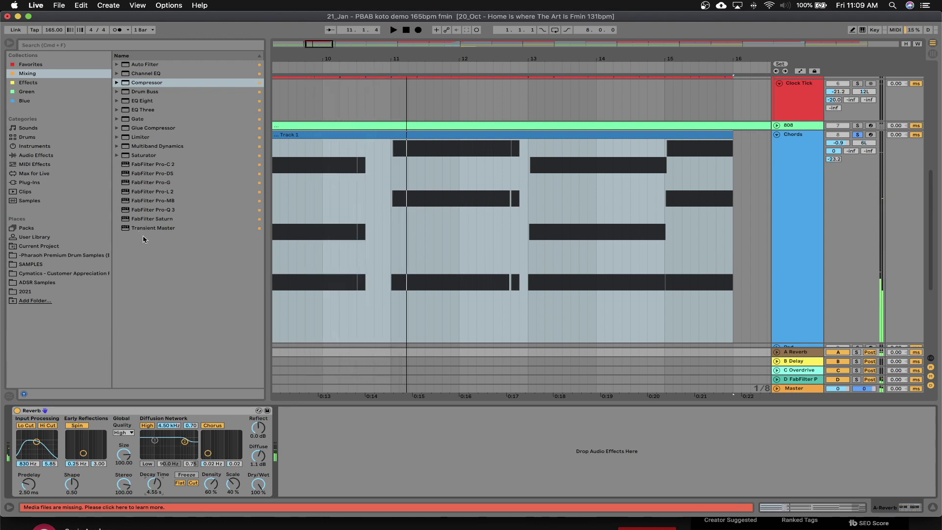
pyautogui.moveTo(154, 483); pyautogui.dragTo(154, 480)
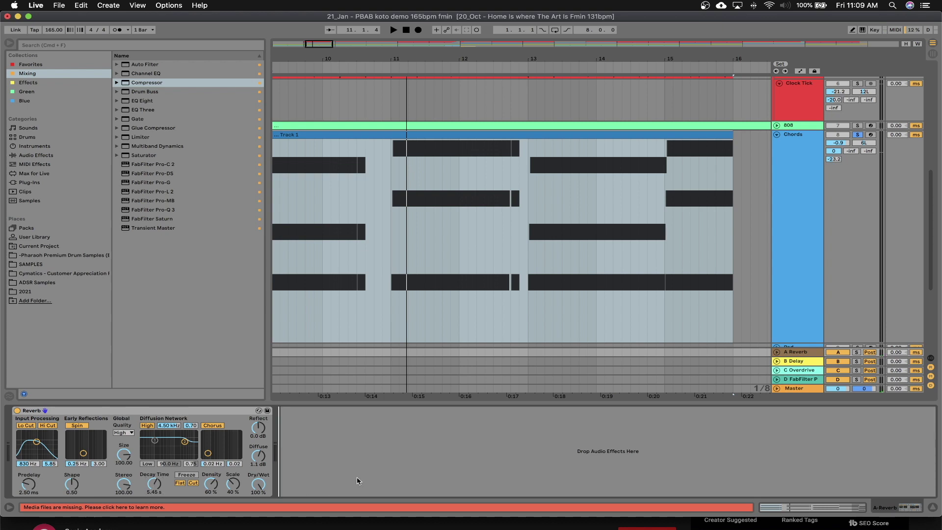
# Step: Add a Compressor after the Reverb on return track A
pyautogui.click(805, 353)
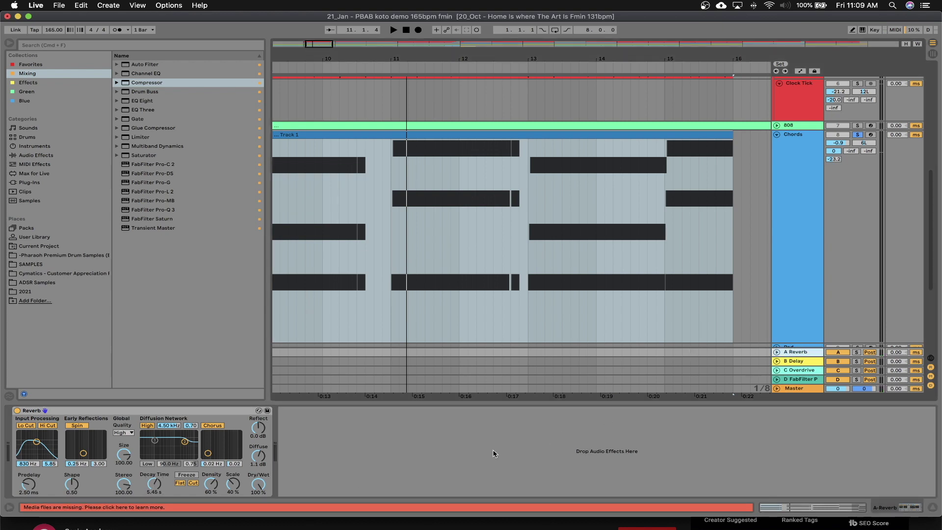
pyautogui.click(448, 449)
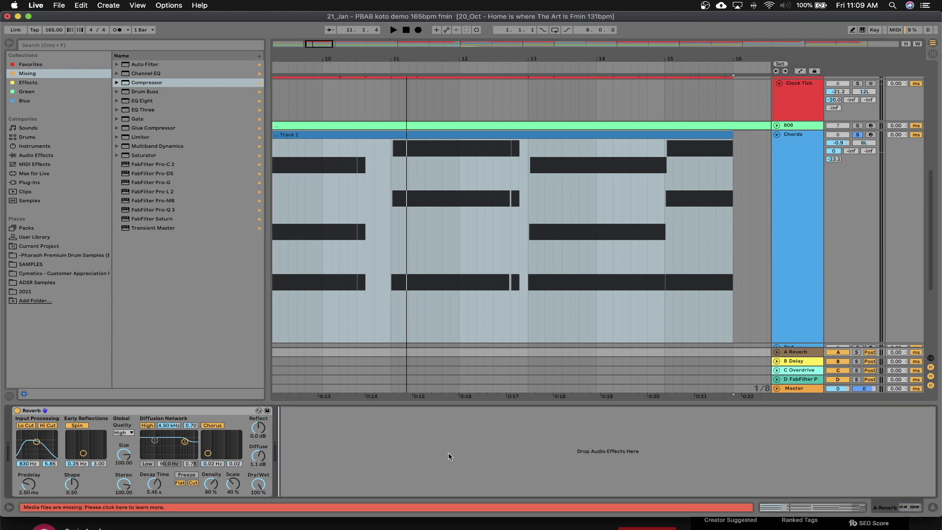
pyautogui.doubleClick(146, 84)
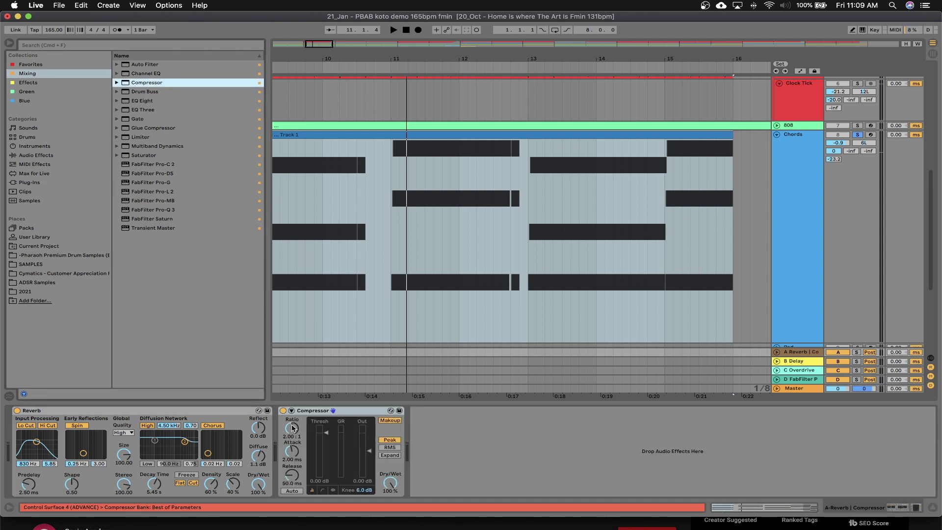
# Step: Enable the Compressor's sidechain on return A and choose the Chords track as its audio source
pyautogui.click(292, 418)
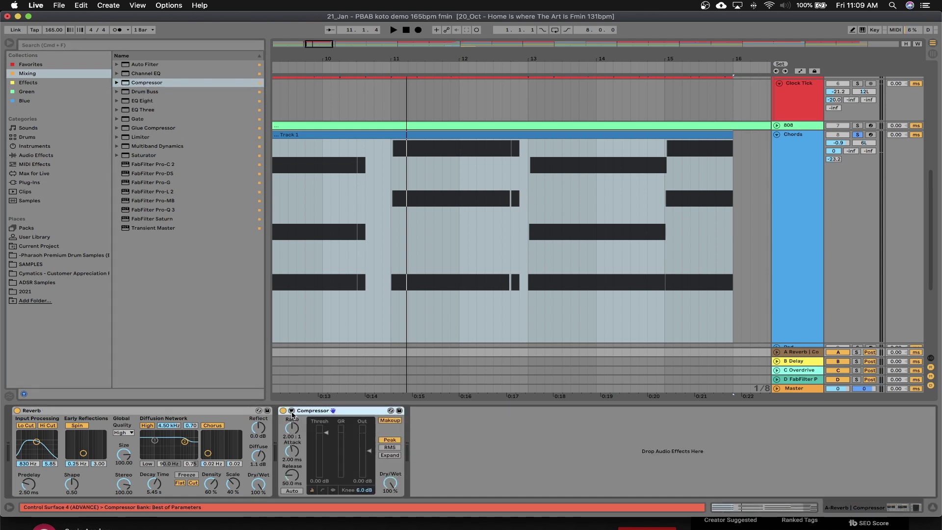
pyautogui.click(291, 411)
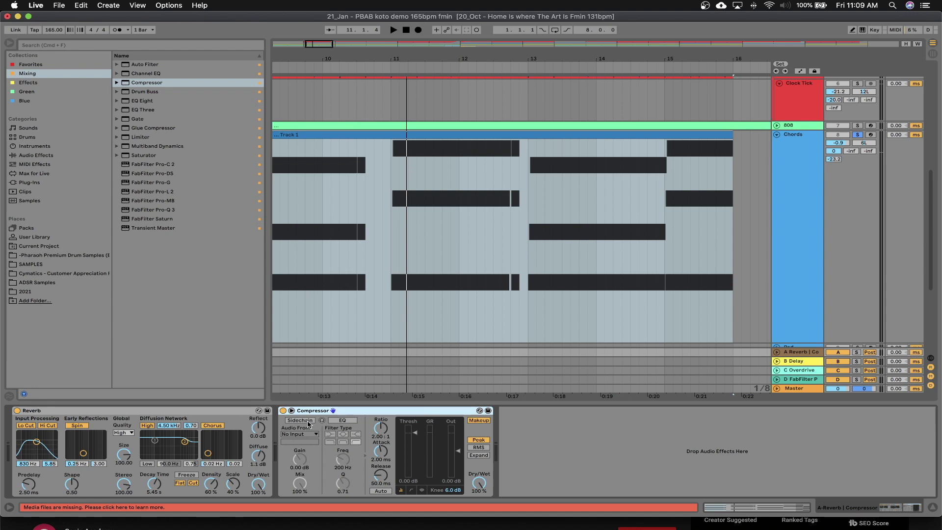
pyautogui.click(307, 421)
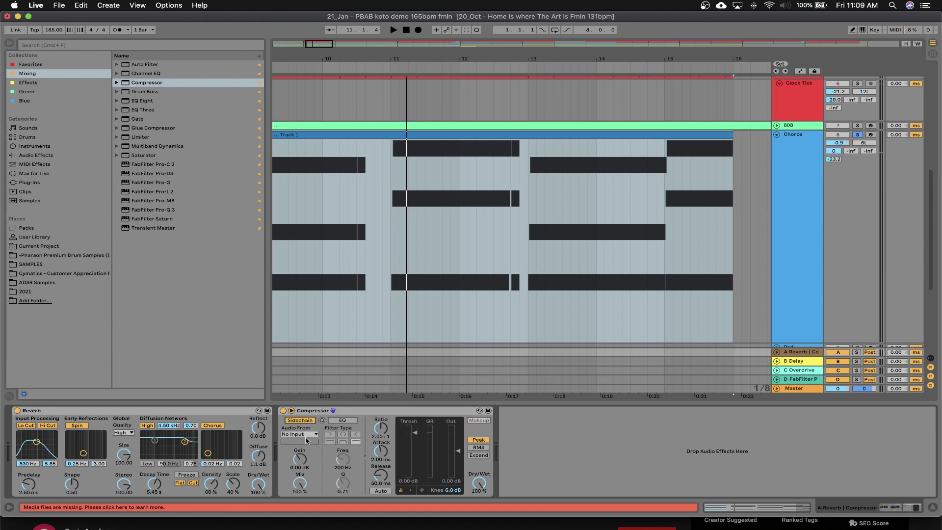
pyautogui.click(577, 325)
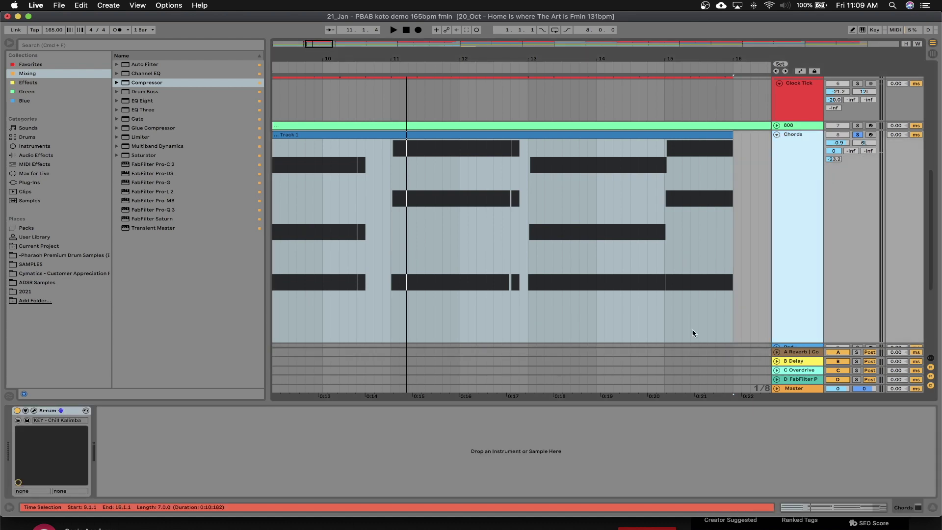
pyautogui.click(798, 353)
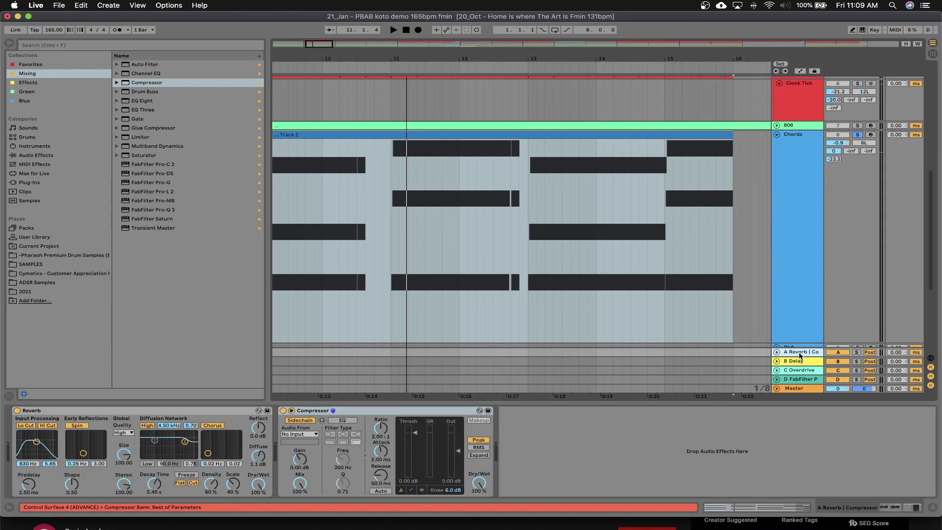
pyautogui.click(311, 434)
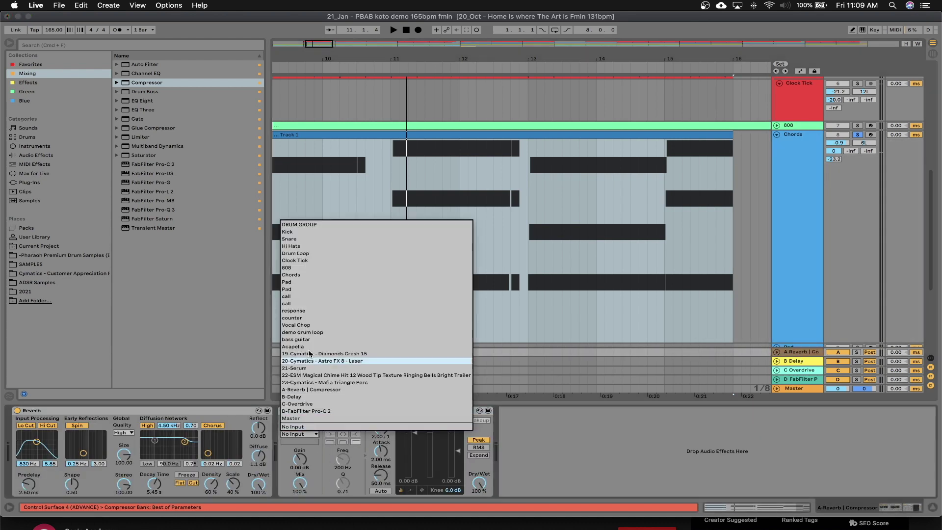
pyautogui.click(305, 275)
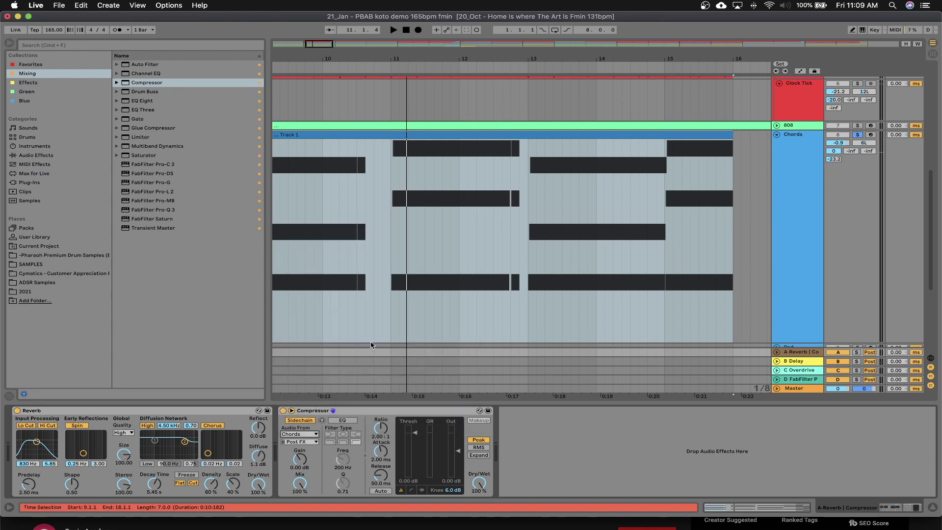
# Step: Audition the chords with the Compressor bypassed, and re-enable the Compressor
pyautogui.click(283, 411)
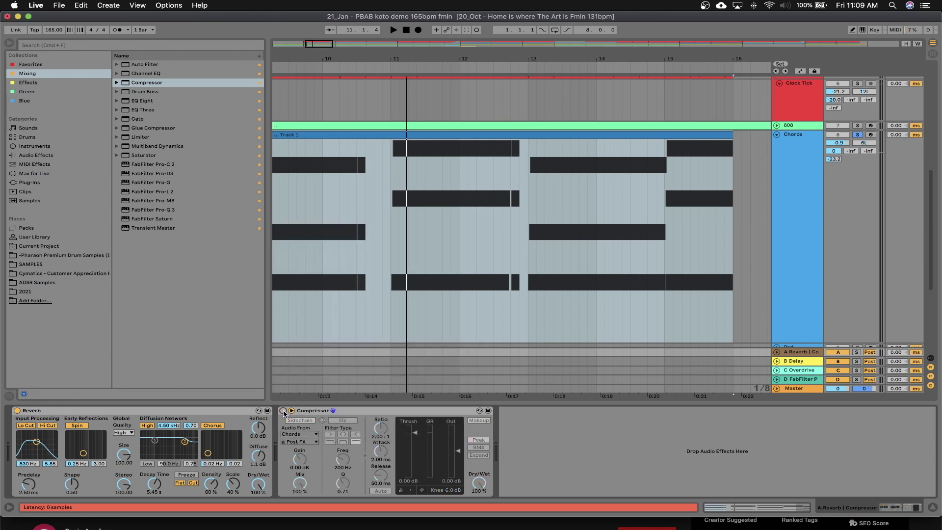
pyautogui.press('space')
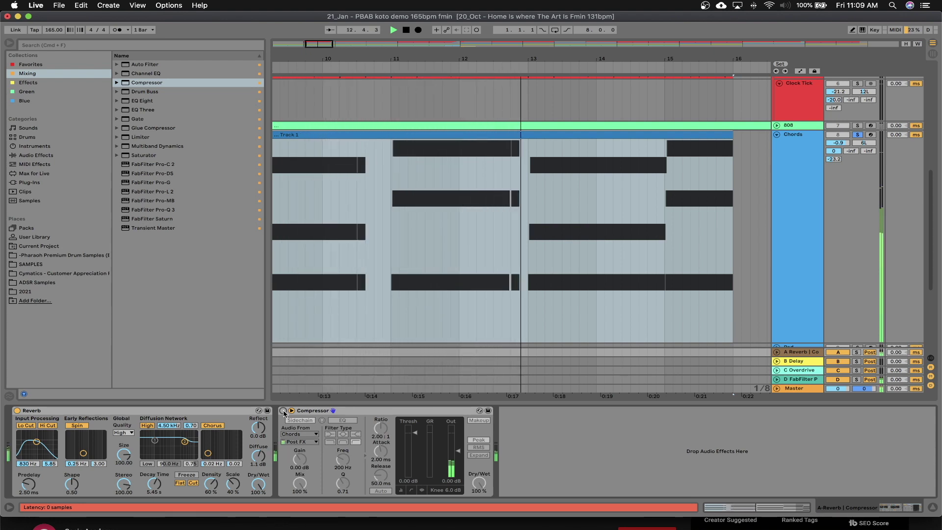
pyautogui.click(283, 411)
# Step: Lower the Compressor's threshold to -49.9 dB and audition the ducked reverb
pyautogui.moveTo(418, 435); pyautogui.dragTo(415, 463)
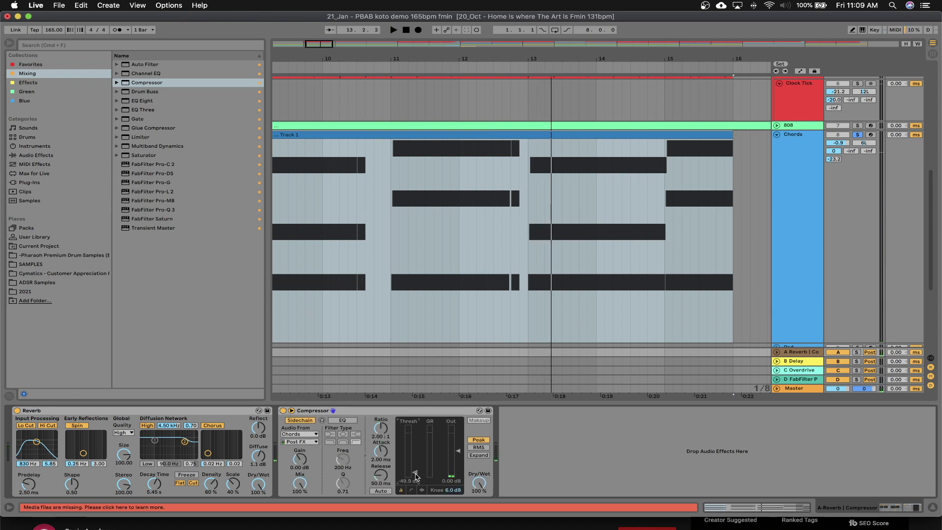
pyautogui.press('space')
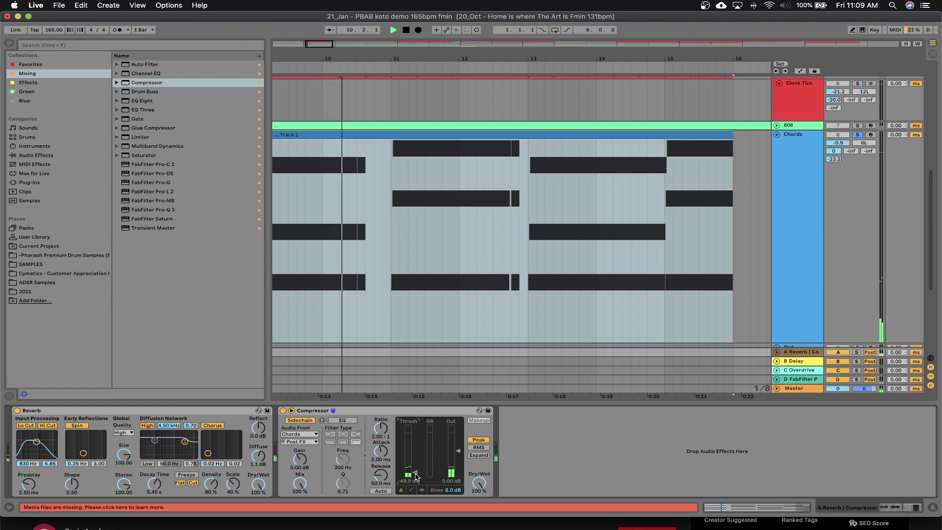
pyautogui.press('space')
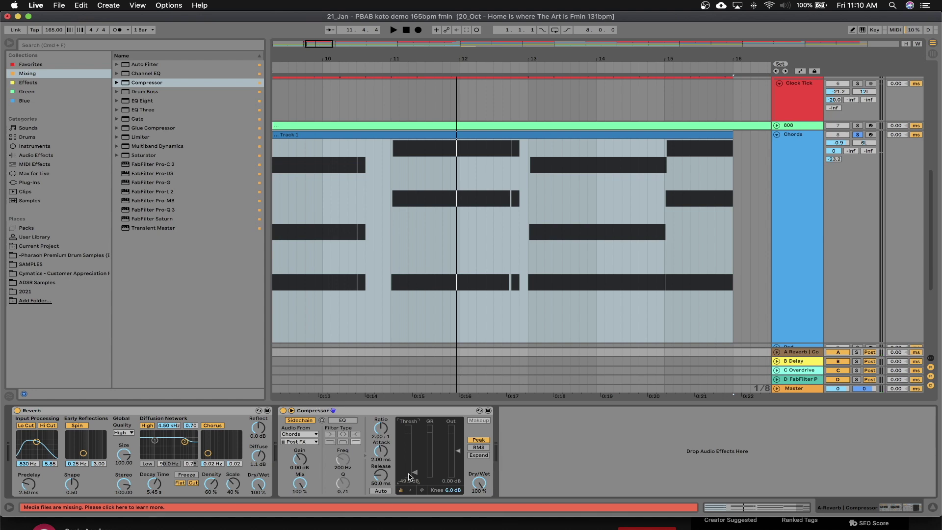
# Step: Adjust the Compressor's release during playback, trying longer and shorter times and settling on 1.00 ms
pyautogui.press('space')
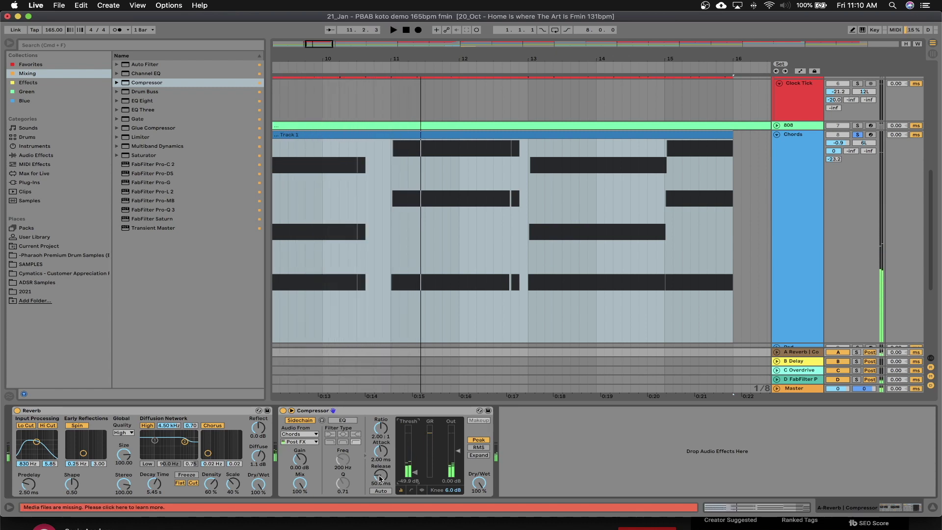
pyautogui.moveTo(381, 475); pyautogui.dragTo(381, 469)
pyautogui.press('space')
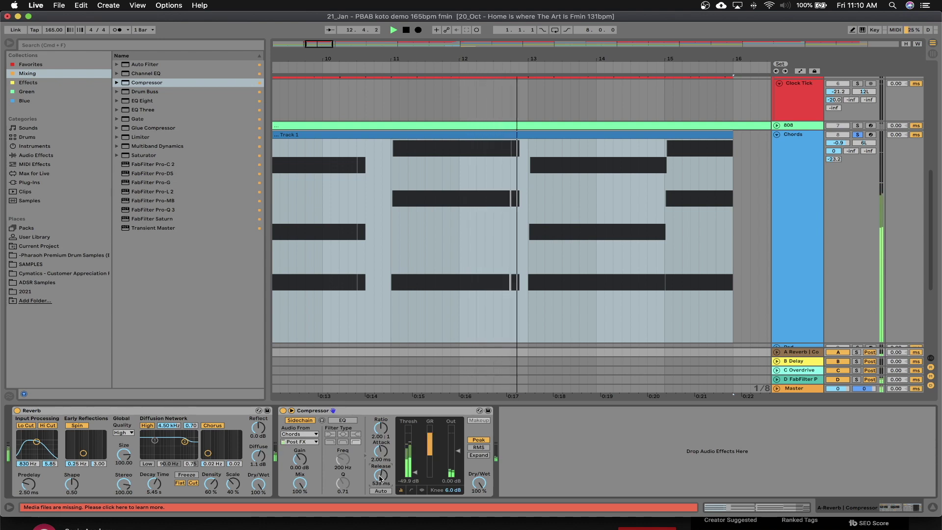
pyautogui.moveTo(379, 478); pyautogui.dragTo(379, 478)
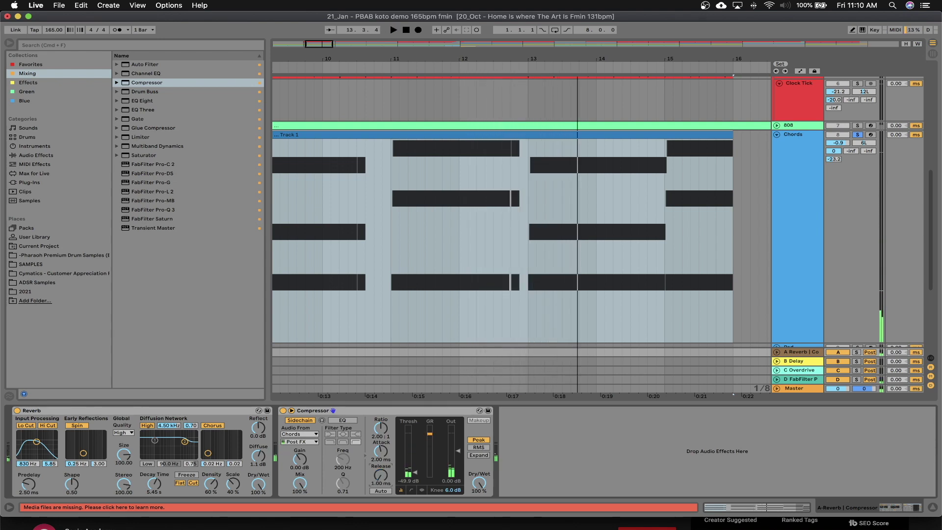
pyautogui.moveTo(379, 478); pyautogui.dragTo(379, 478)
pyautogui.press('space')
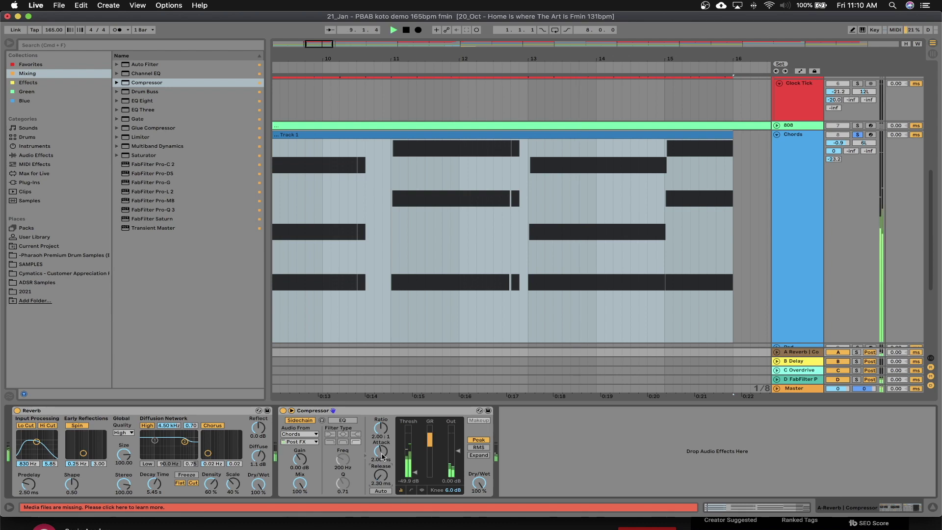
pyautogui.moveTo(379, 478); pyautogui.dragTo(376, 477)
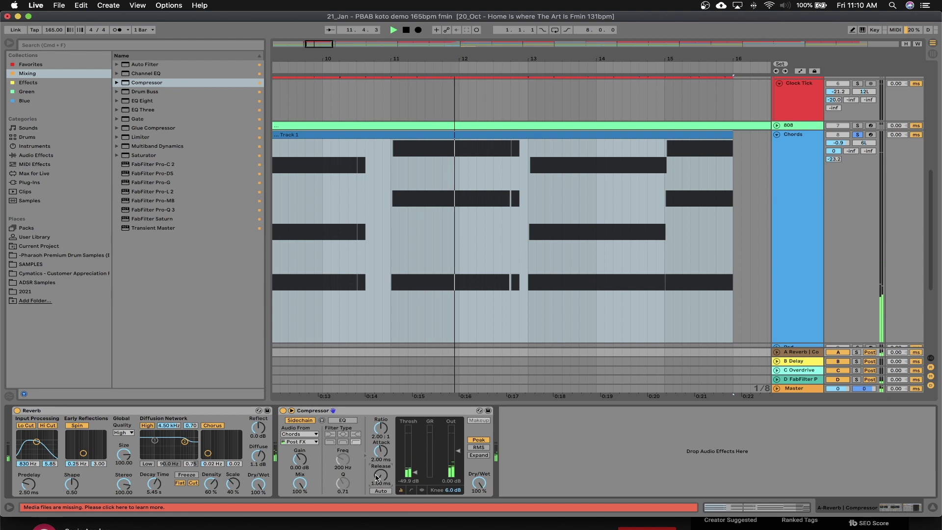
# Step: Compare the chords' reverb with the Compressor bypassed and active during playback, leaving it active
pyautogui.click(283, 411)
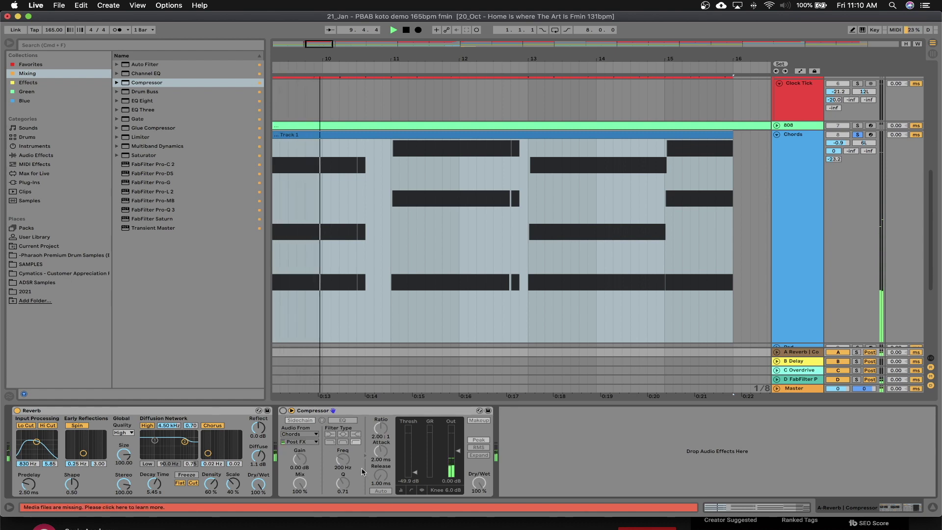
pyautogui.click(283, 412)
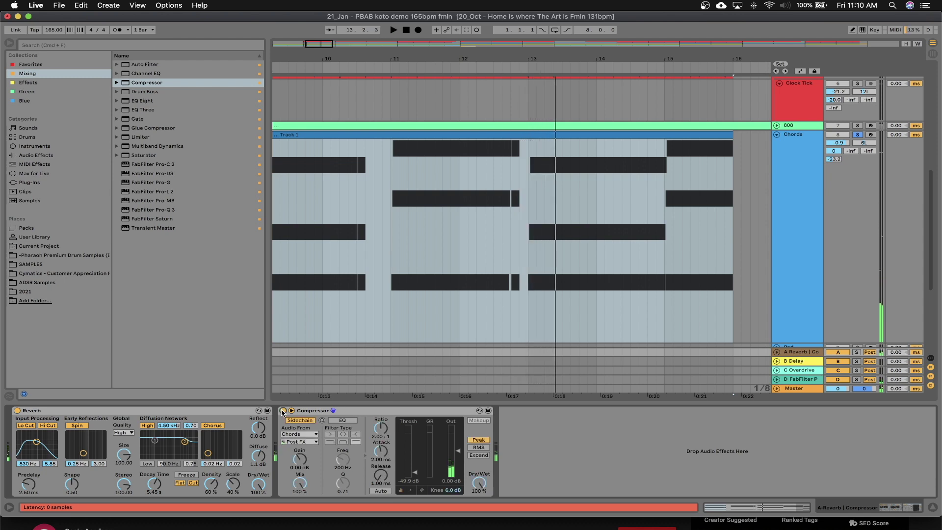
pyautogui.press('space')
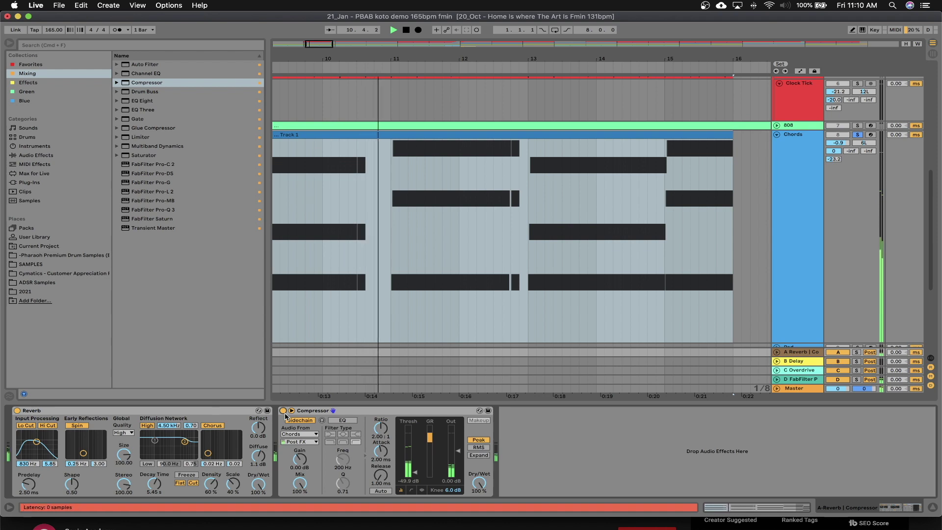
pyautogui.click(283, 411)
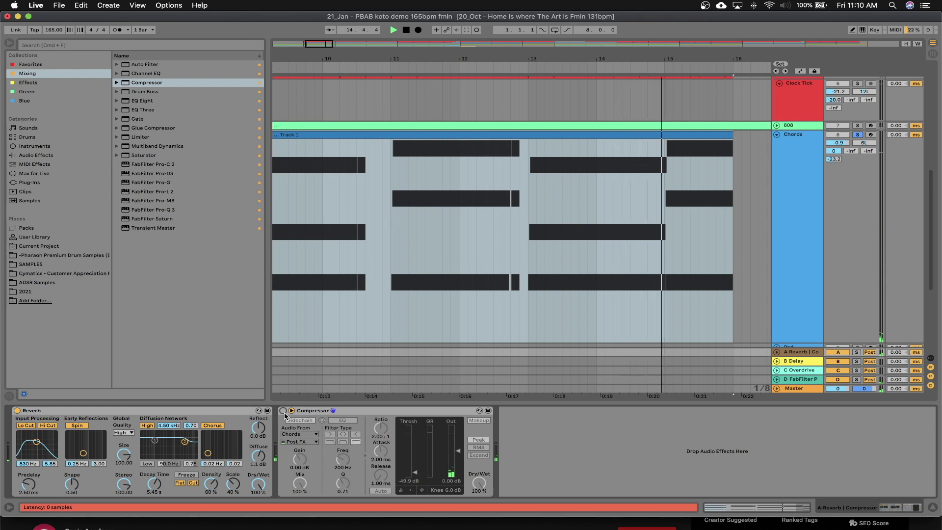
pyautogui.click(283, 411)
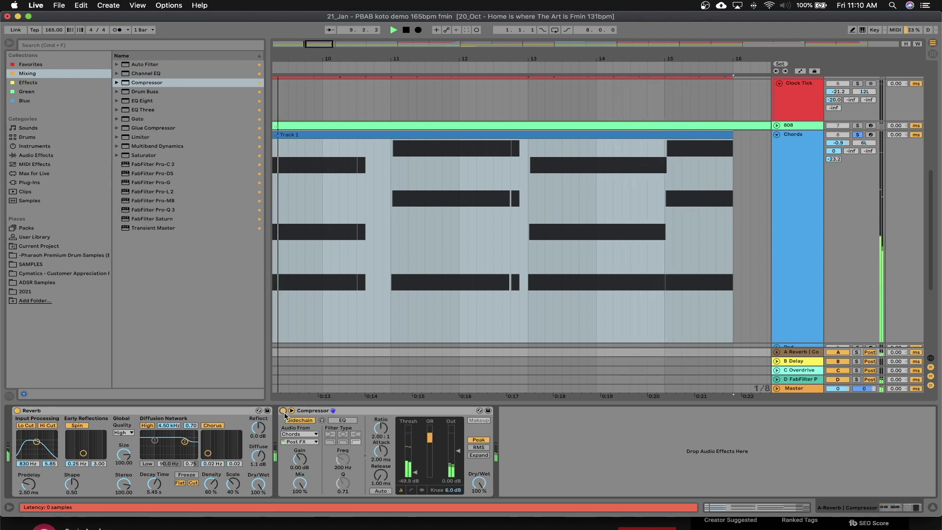